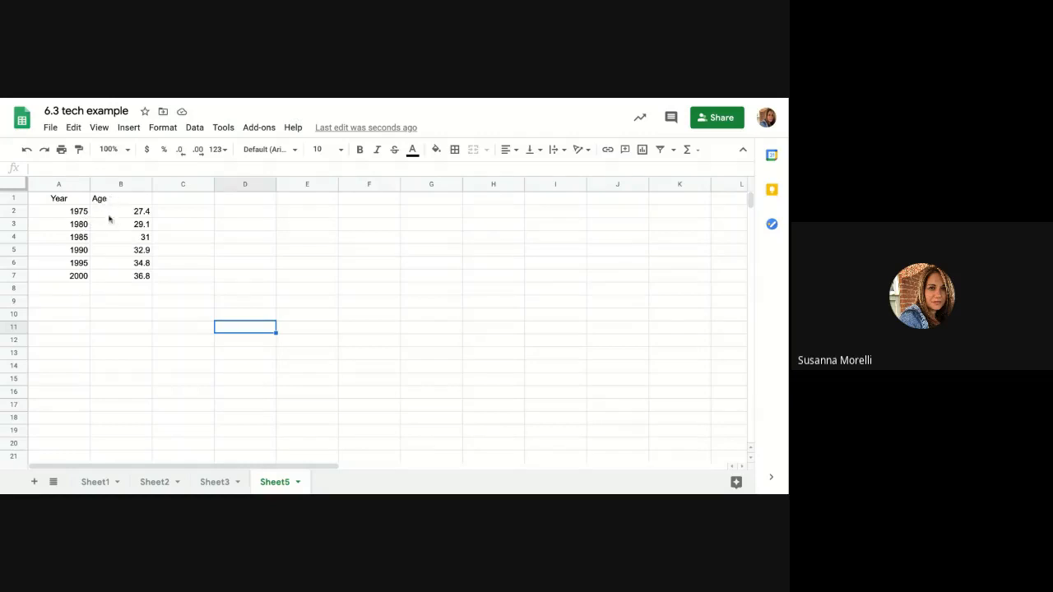
# Insert a scatter chart of Age versus Year from the data in A1:B7
pyautogui.moveTo(72, 200)
pyautogui.mouseDown()
pyautogui.moveTo(123, 212)
pyautogui.moveTo(126, 283)
pyautogui.mouseUp()
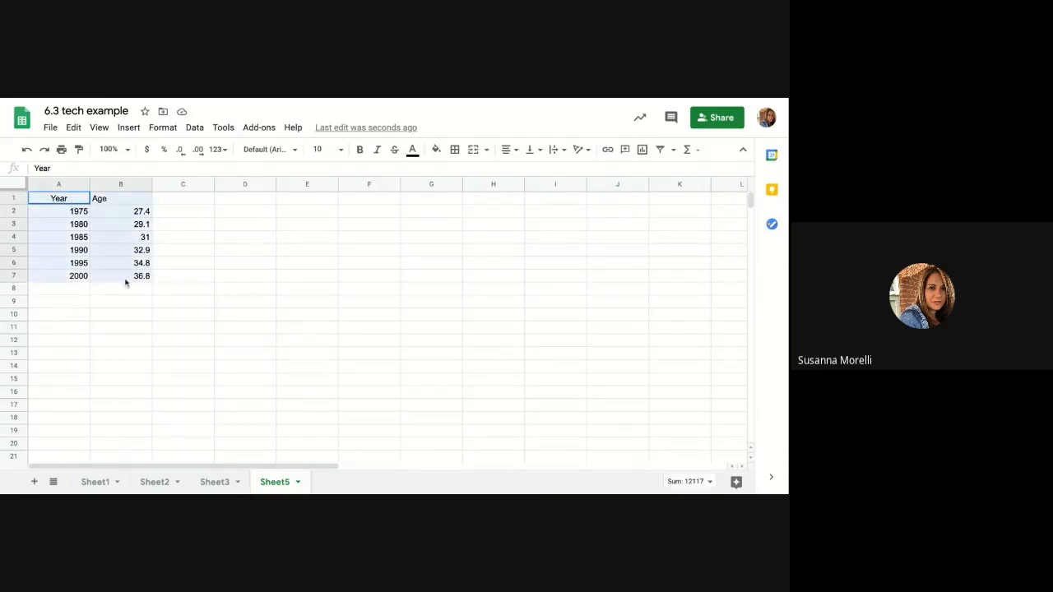
pyautogui.click(129, 128)
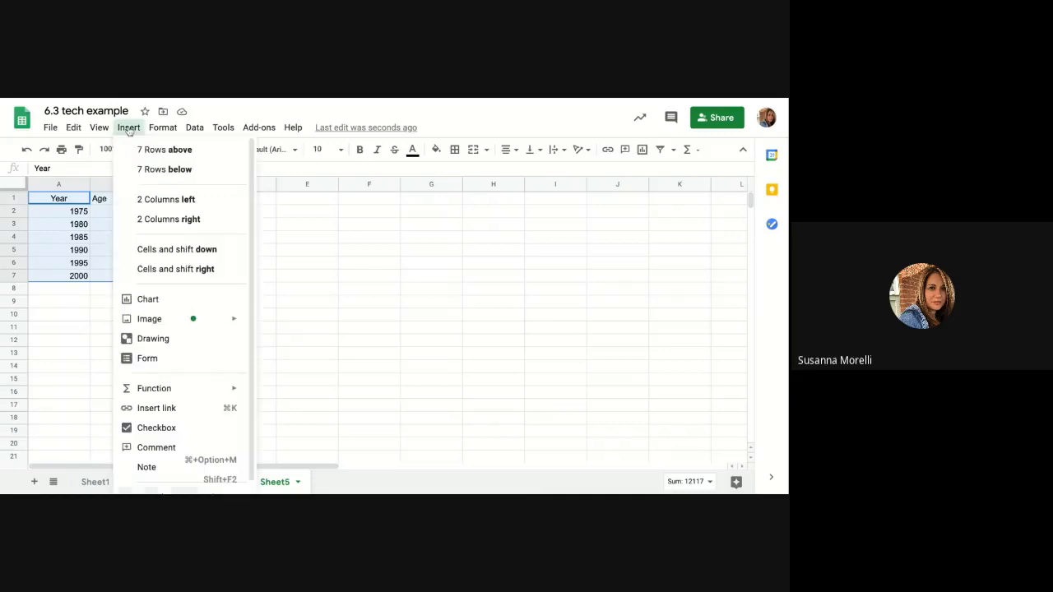
pyautogui.click(161, 303)
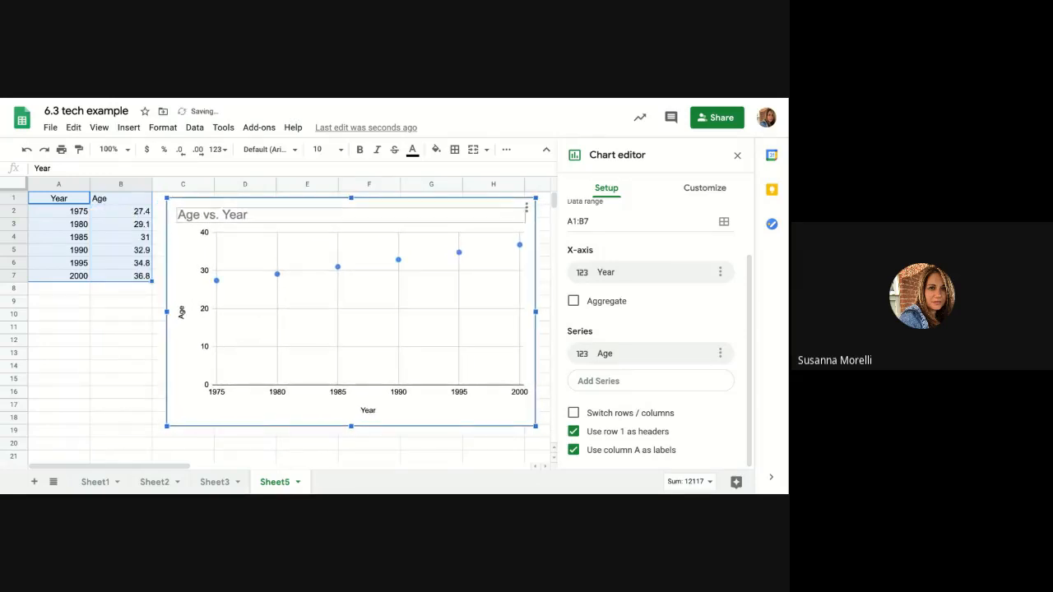
pyautogui.scroll(2, 648, 257)
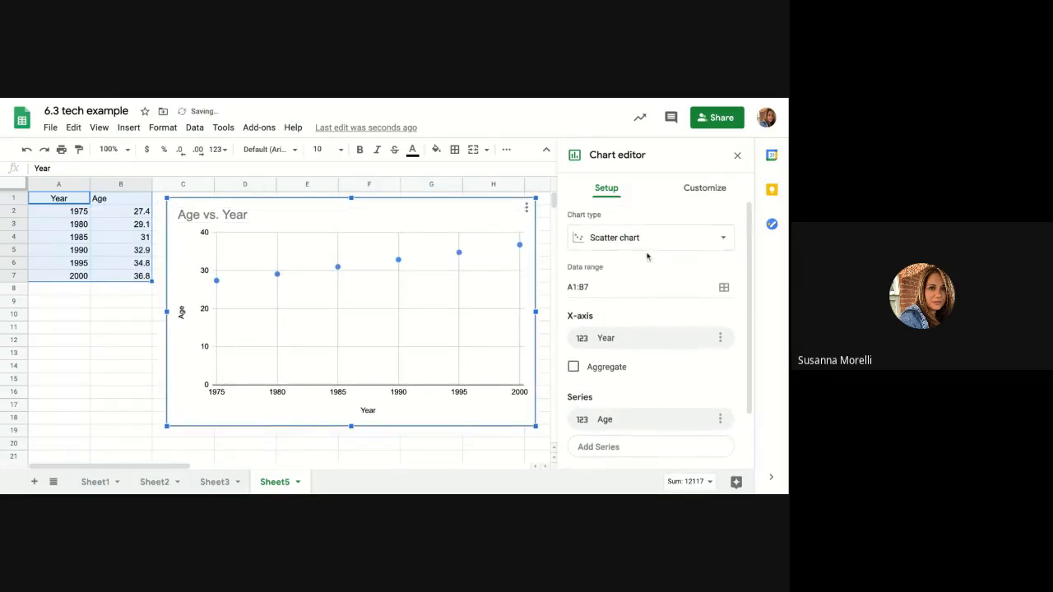
pyautogui.click(726, 239)
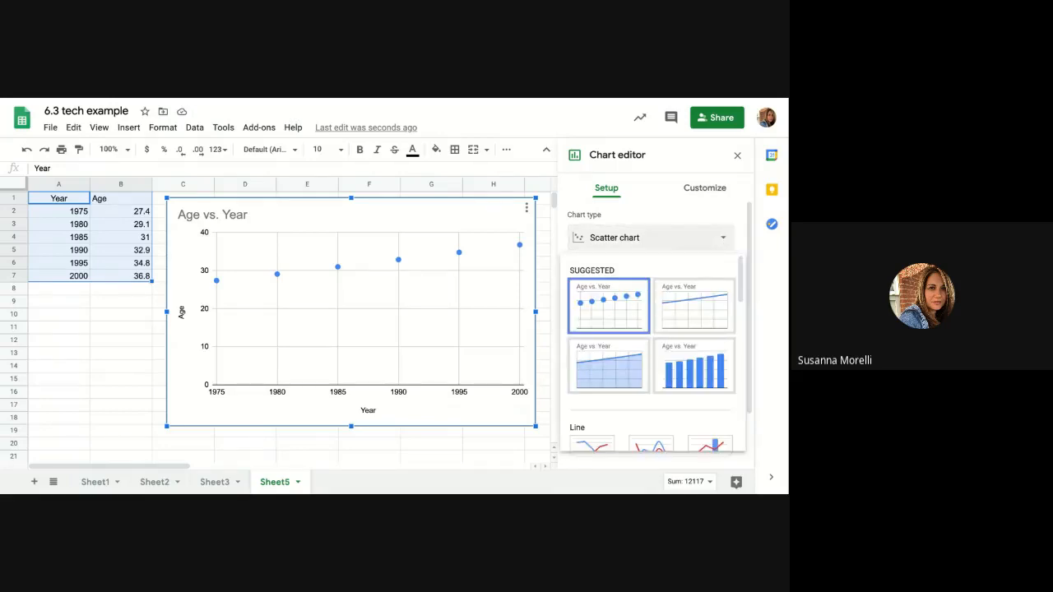
pyautogui.press('Escape')
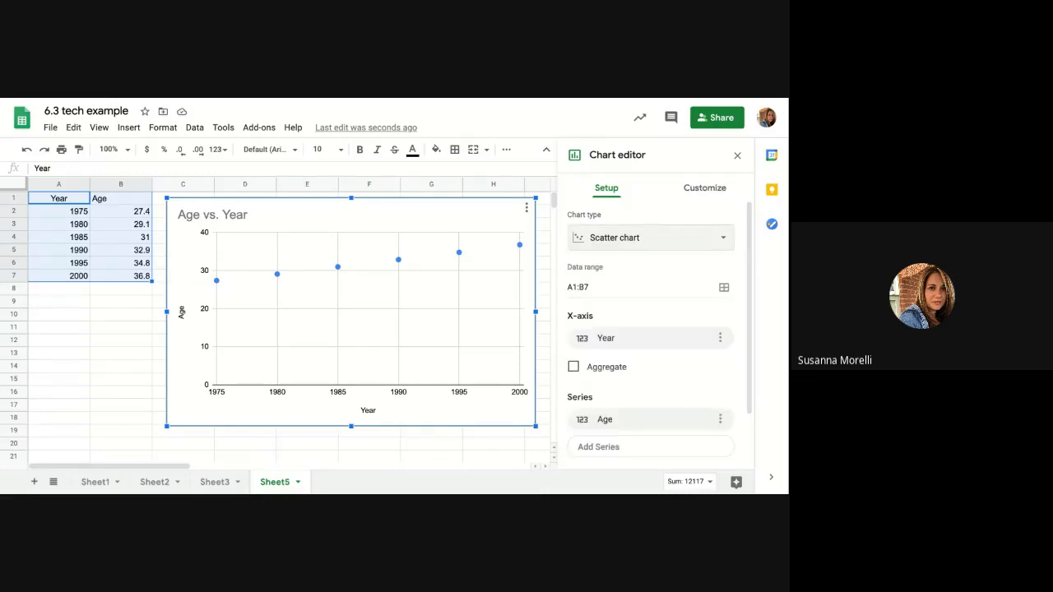
# Add a linear trendline to the chart's Age series
pyautogui.click(701, 189)
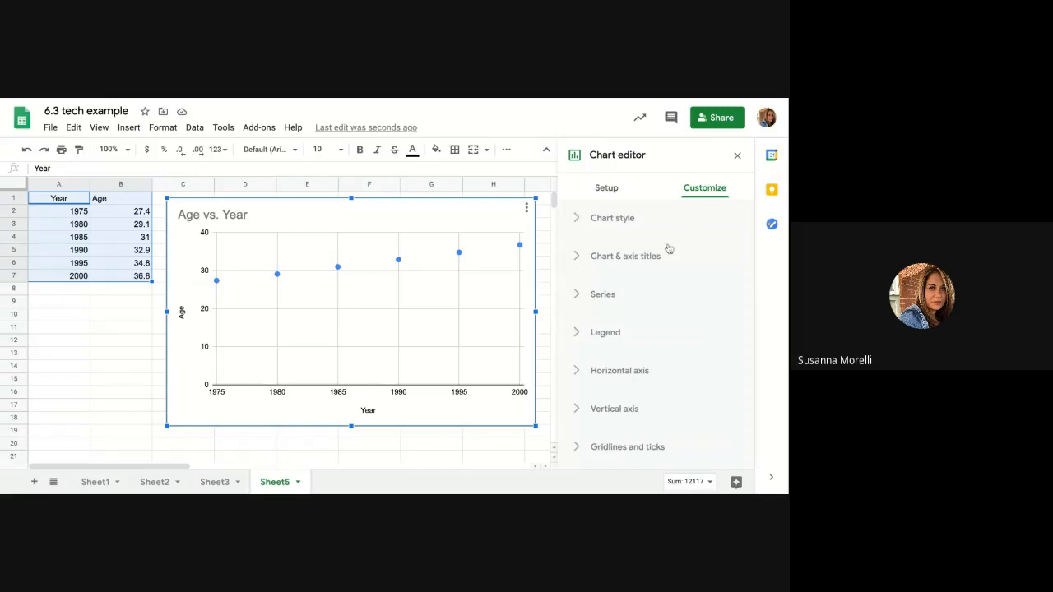
pyautogui.click(611, 300)
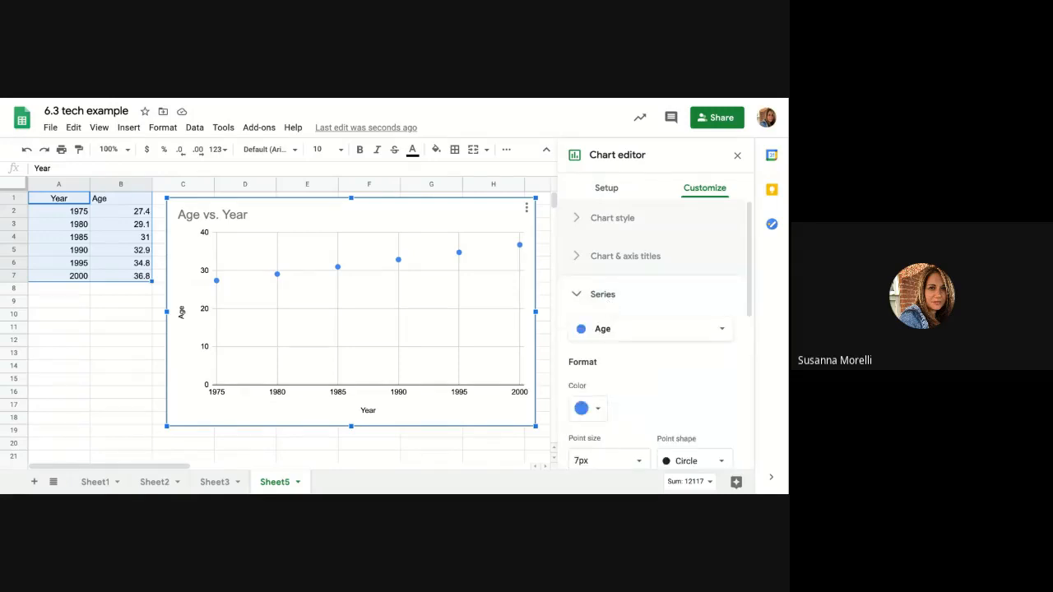
pyautogui.scroll(-3, 610, 300)
pyautogui.scroll(-3, 609, 370)
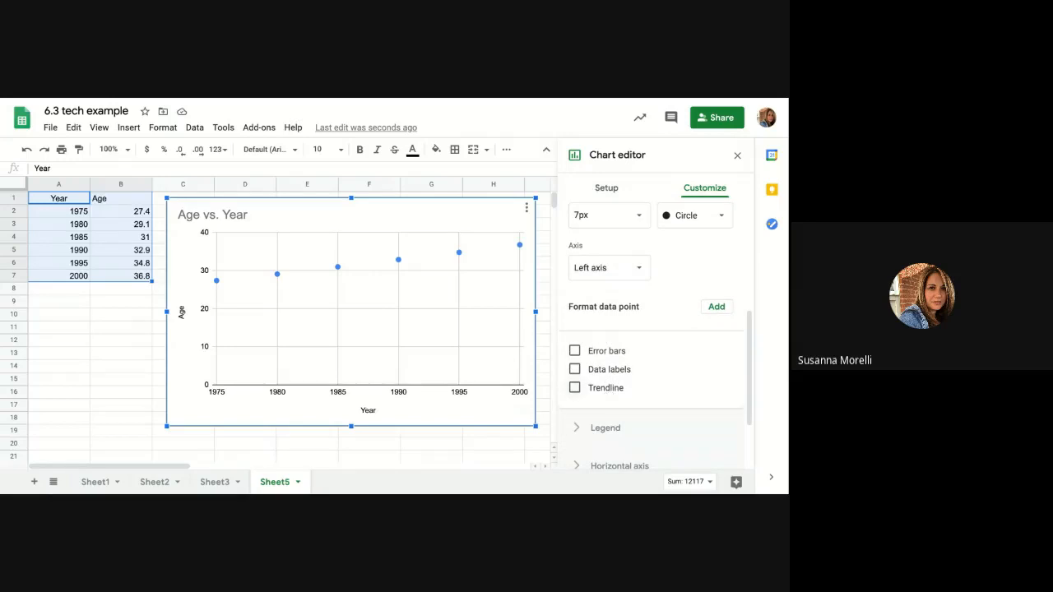
pyautogui.click(574, 388)
# Label the trendline with its equation and move the legend inside the plot area, just below the trendline
pyautogui.scroll(-2, 650, 346)
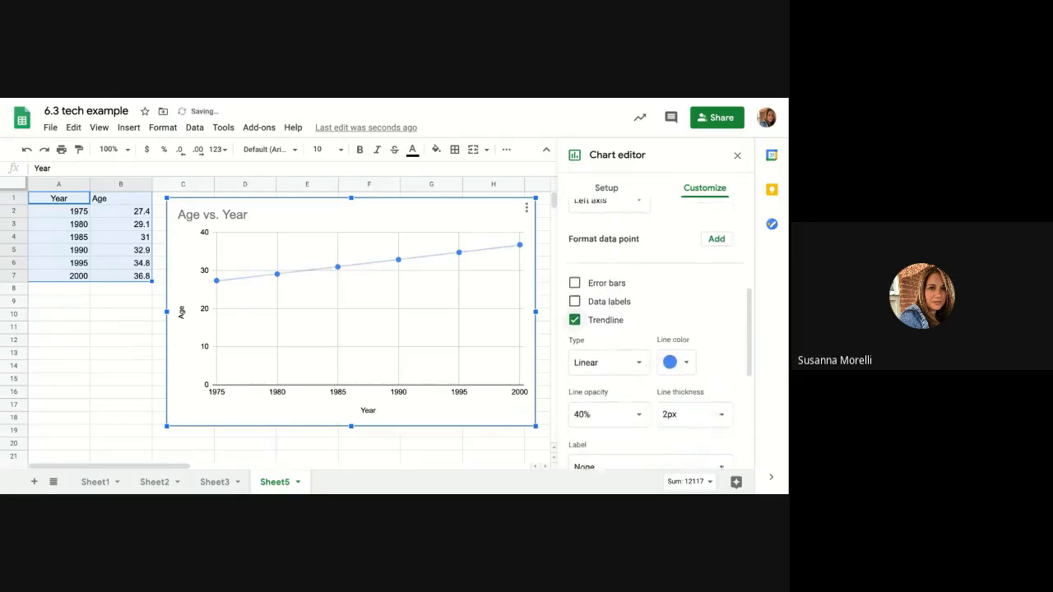
pyautogui.scroll(-2, 609, 388)
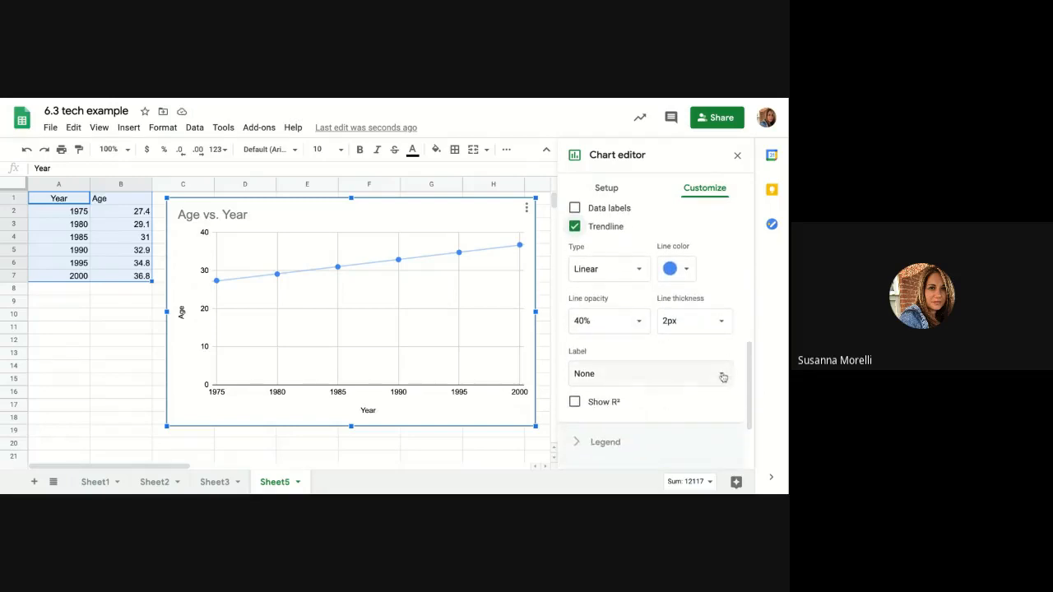
pyautogui.click(723, 376)
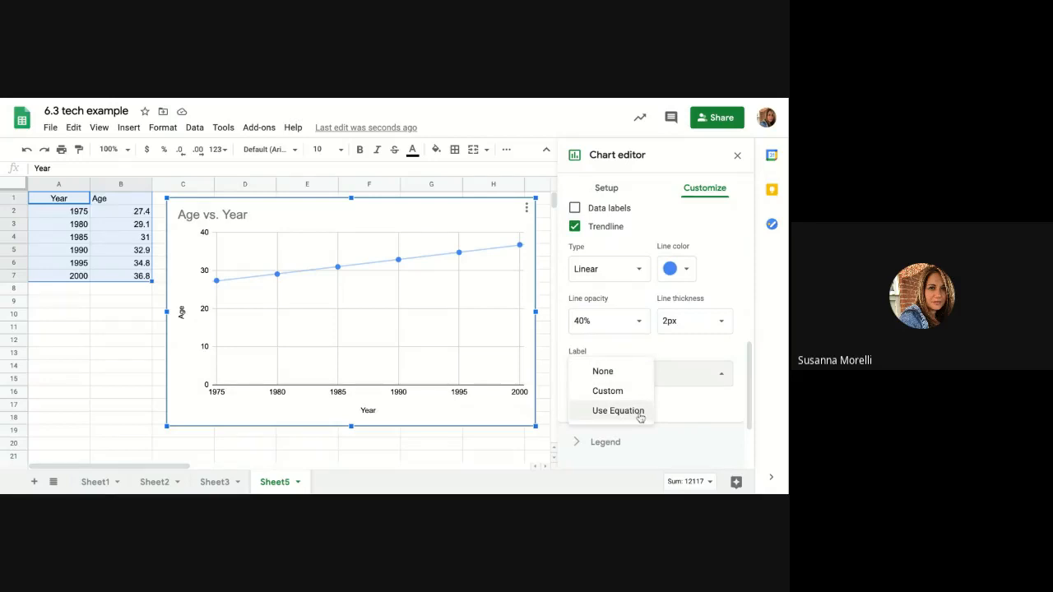
pyautogui.click(608, 411)
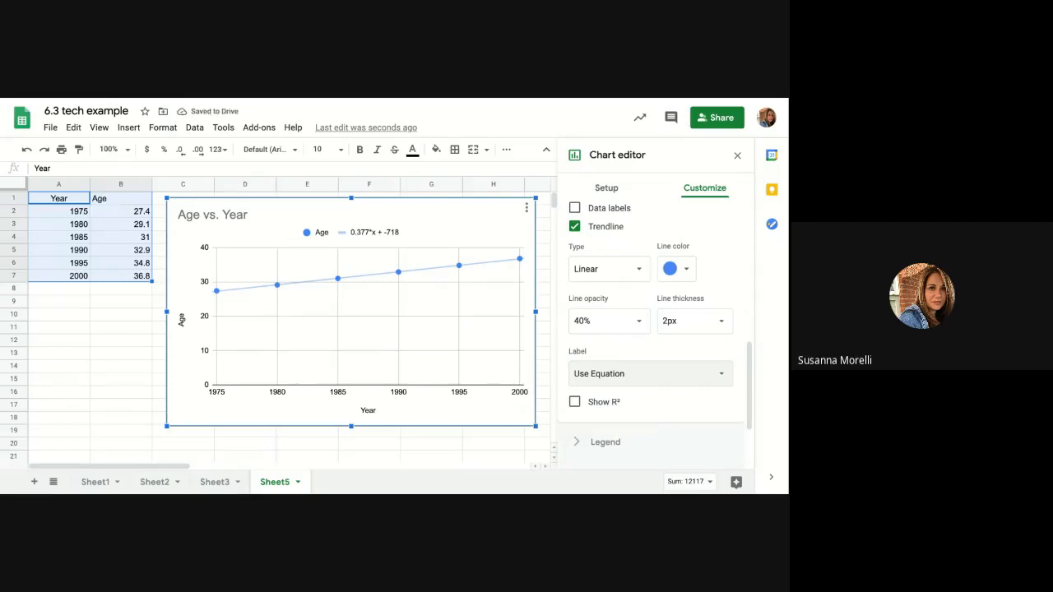
pyautogui.moveTo(389, 236); pyautogui.dragTo(450, 293)
pyautogui.click(383, 236)
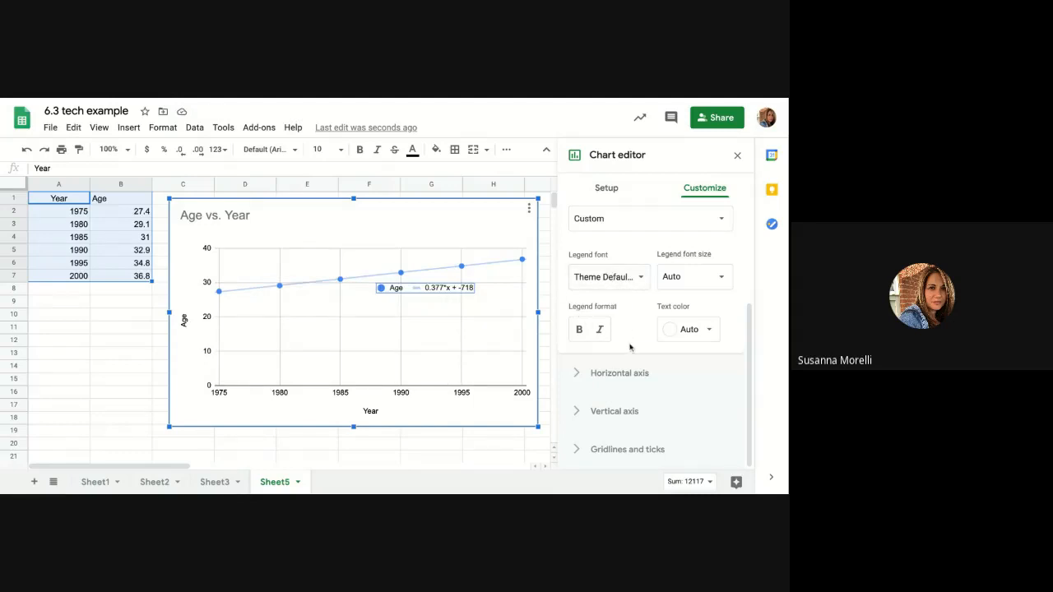
# Set the chart's horizontal axis range to a minimum of 1975 and a maximum of 2030
pyautogui.click(631, 373)
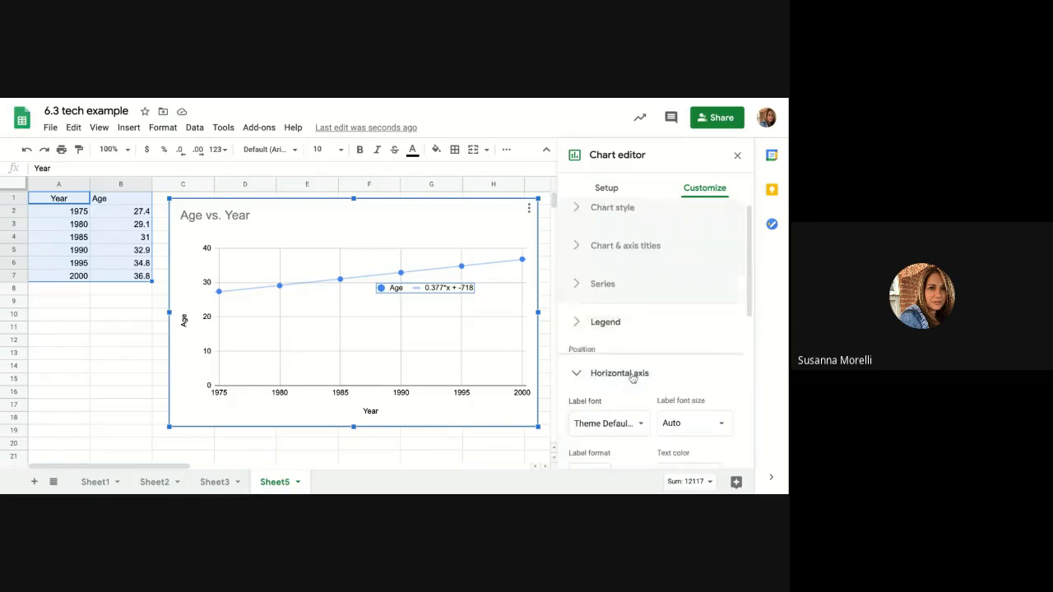
pyautogui.scroll(-4, 630, 372)
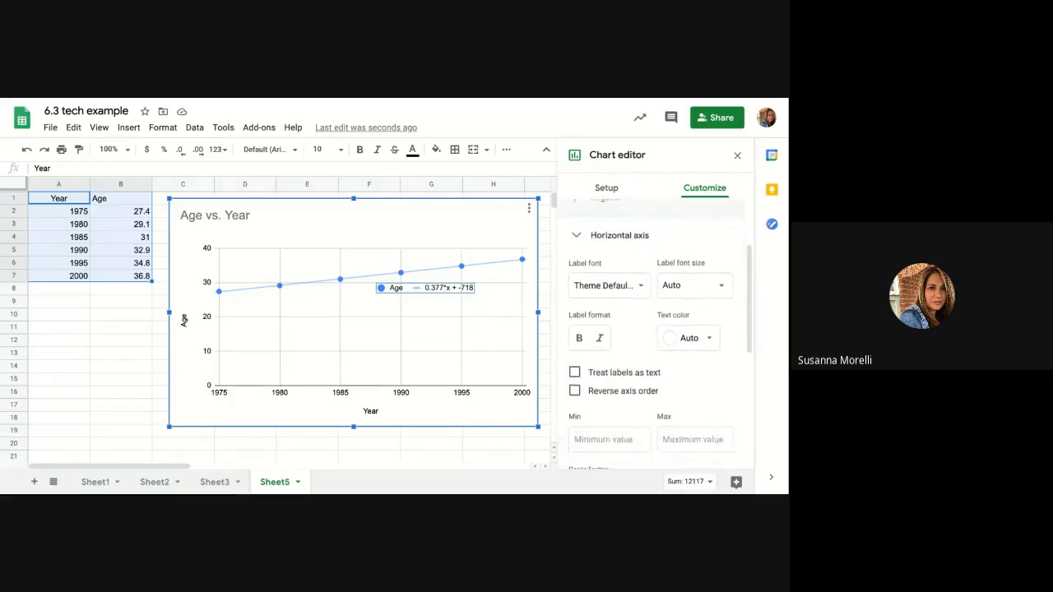
pyautogui.scroll(-1, 651, 334)
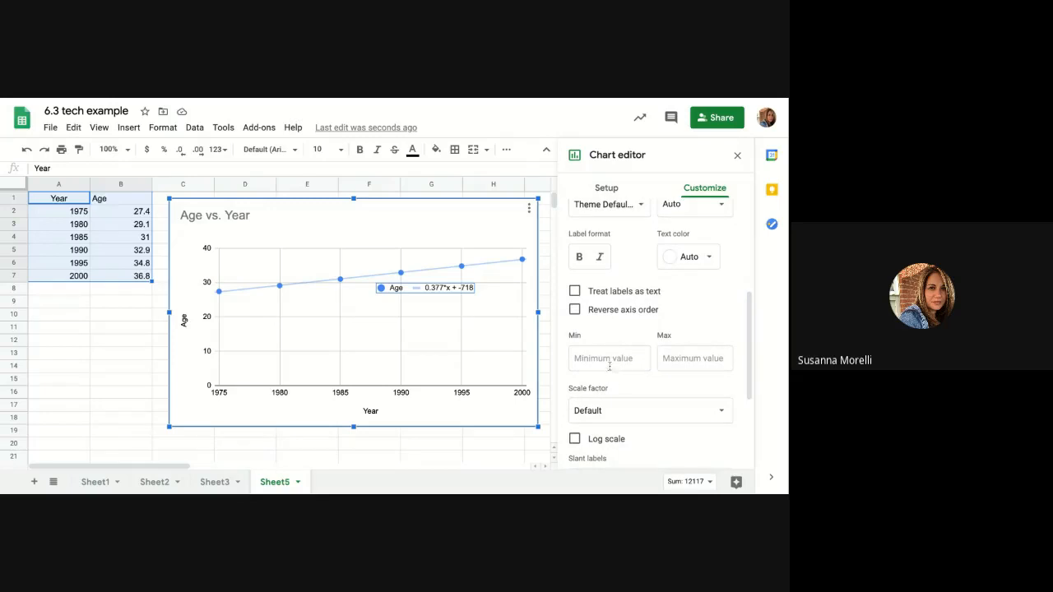
pyautogui.click(606, 360)
pyautogui.write('1975')
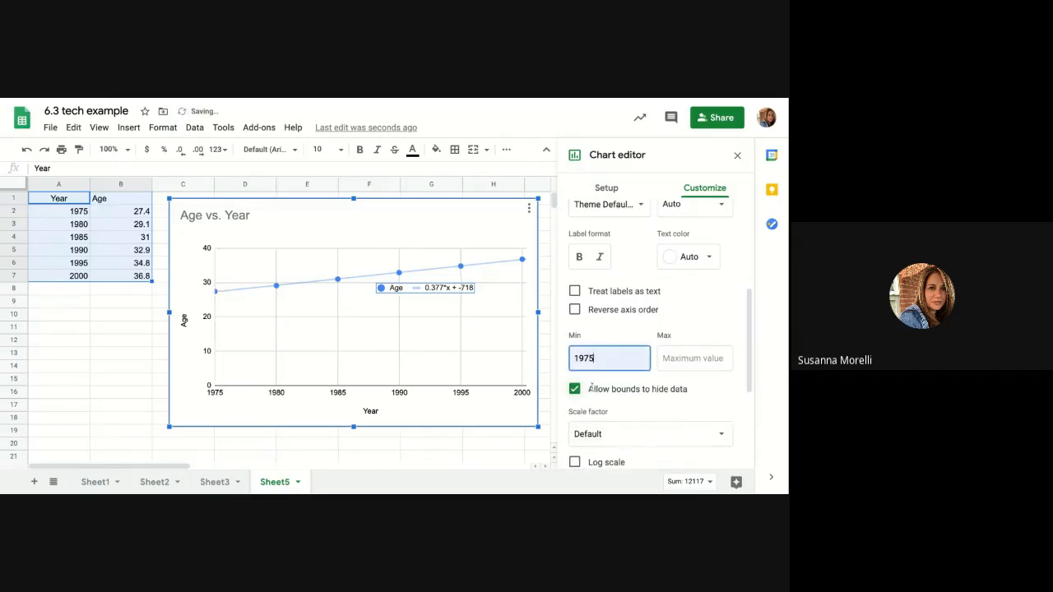
pyautogui.click(678, 354)
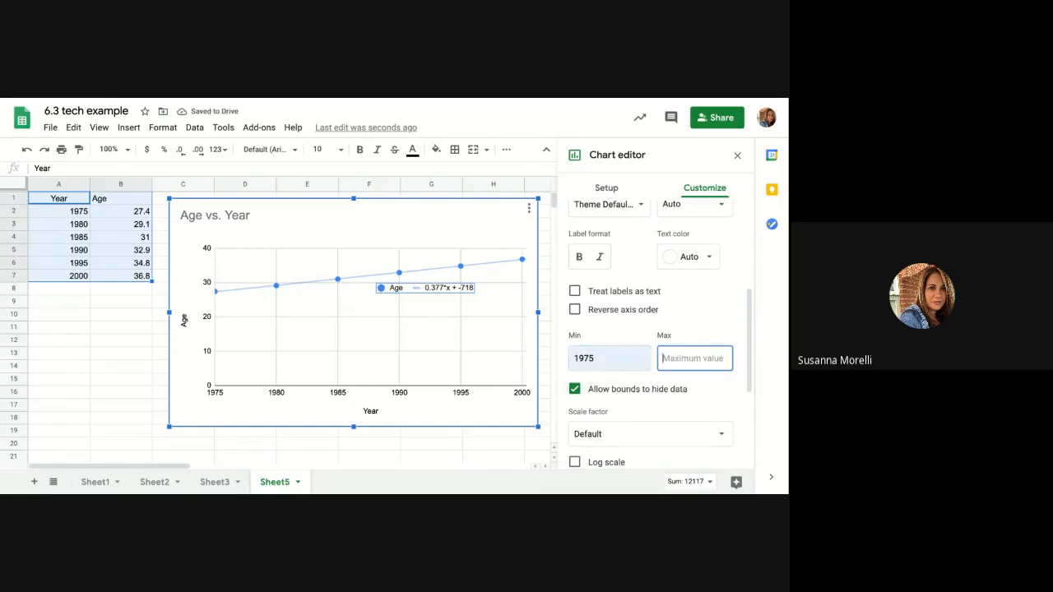
pyautogui.write('2020')
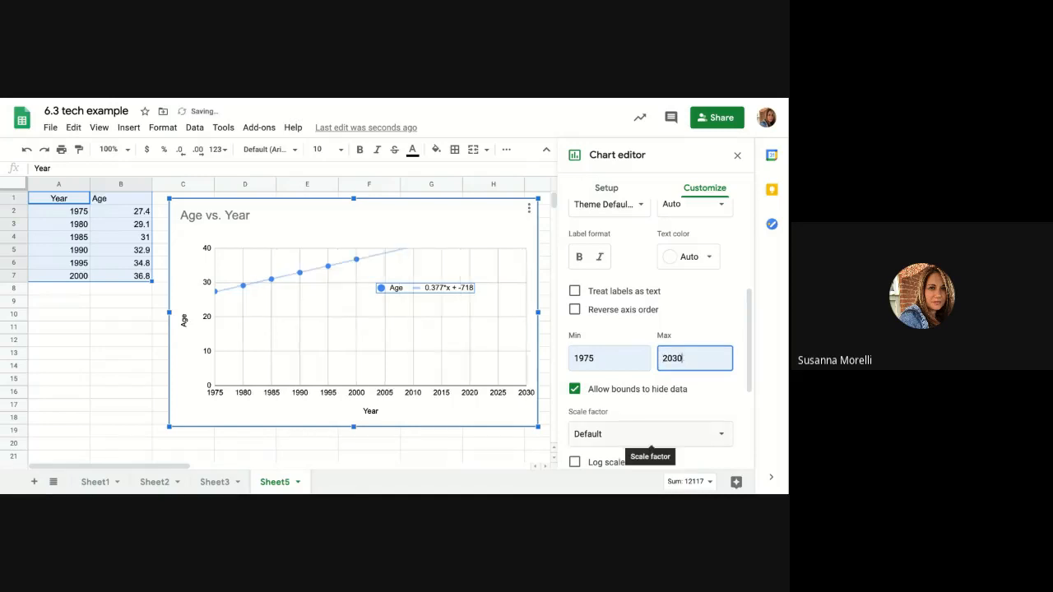
# Set the chart's vertical axis range to a minimum of 0 and a maximum of 50
pyautogui.scroll(-1, 651, 433)
pyautogui.scroll(-5, 651, 433)
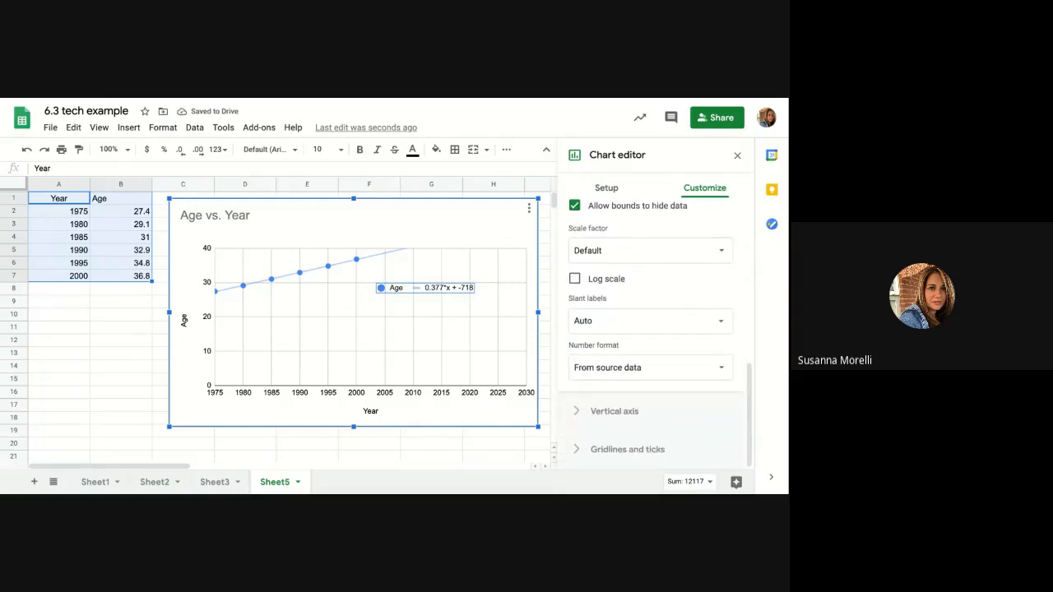
pyautogui.click(614, 412)
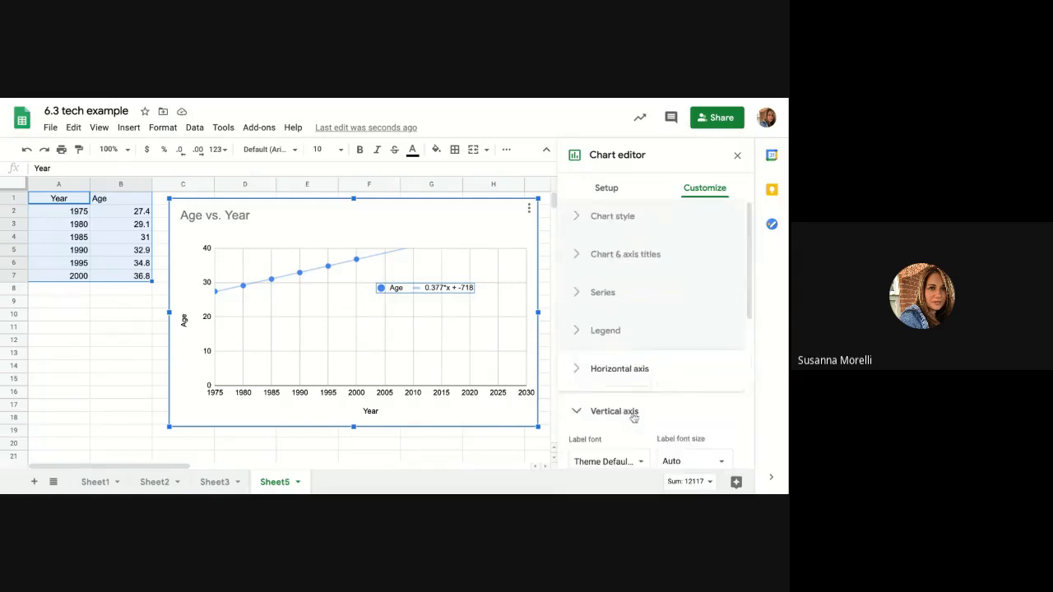
pyautogui.scroll(-3, 618, 382)
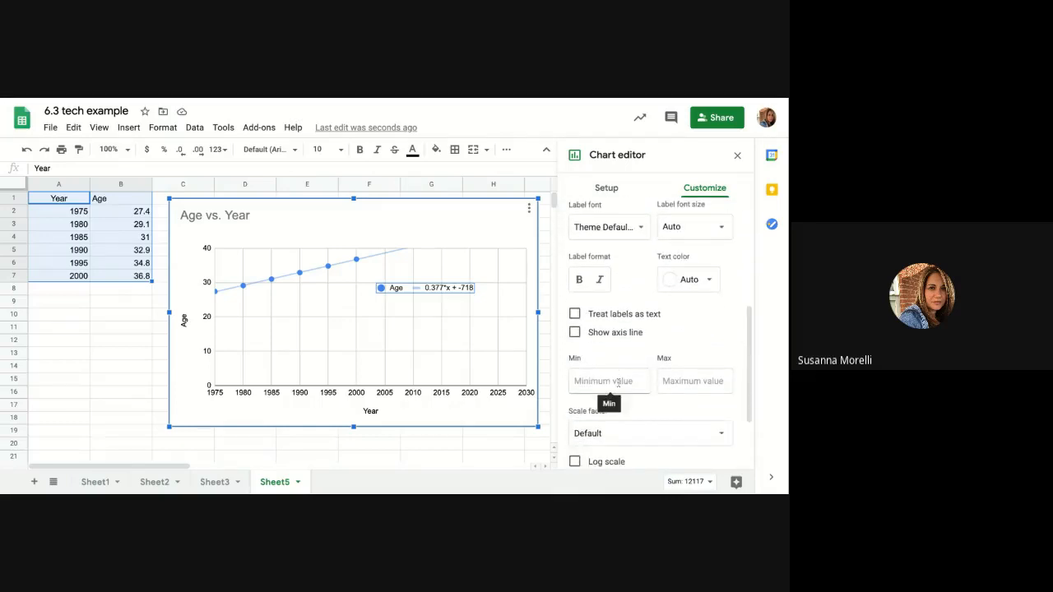
pyautogui.click(618, 381)
pyautogui.write('0')
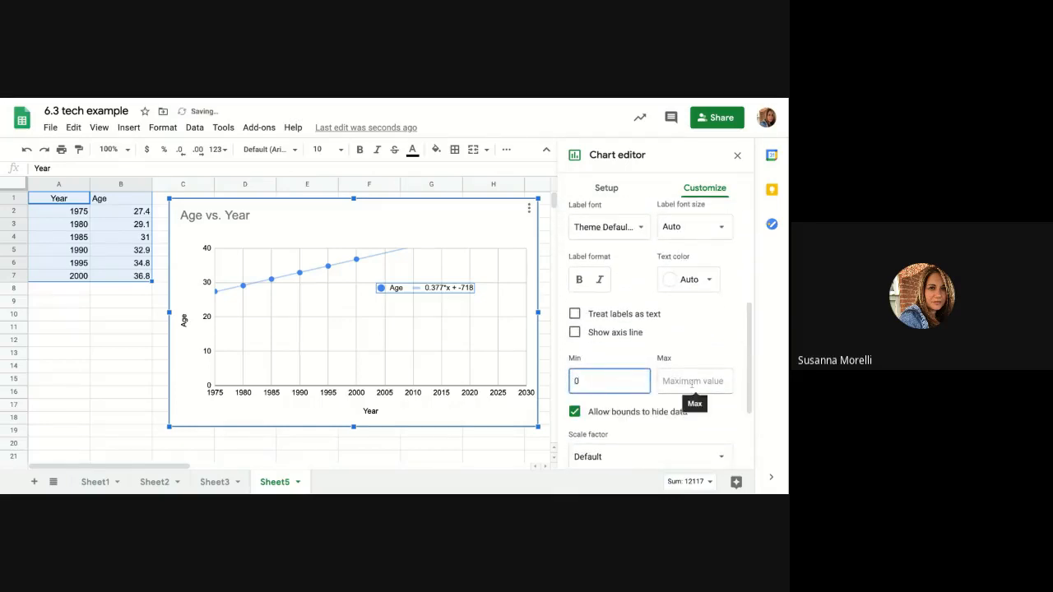
pyautogui.click(693, 381)
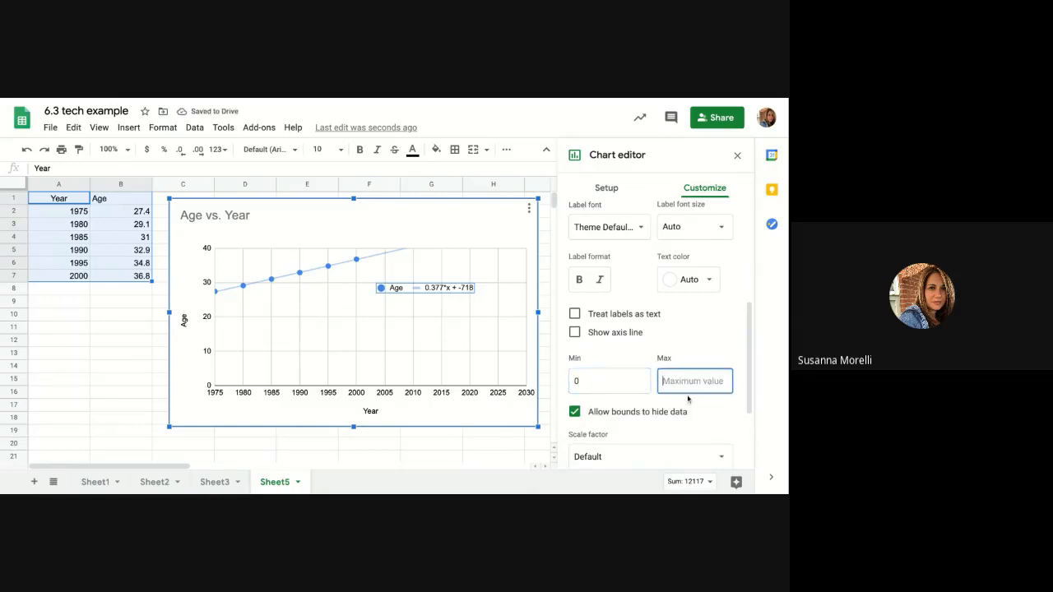
pyautogui.write('50')
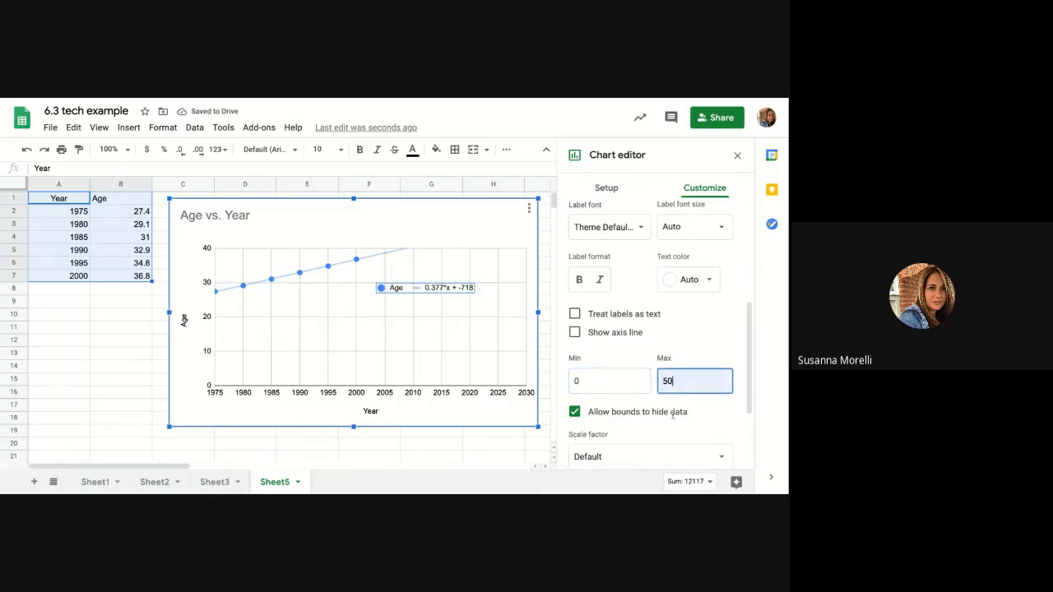
pyautogui.click(614, 381)
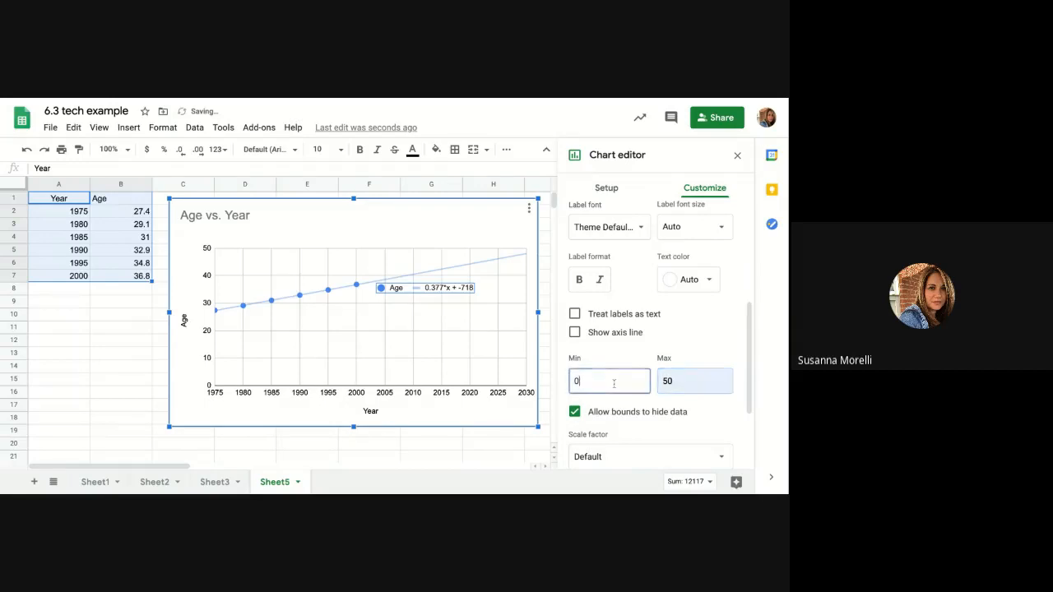
# Set the horizontal axis gridline spacing to a major step of 5 and a minor step of 1
pyautogui.scroll(-2, 653, 411)
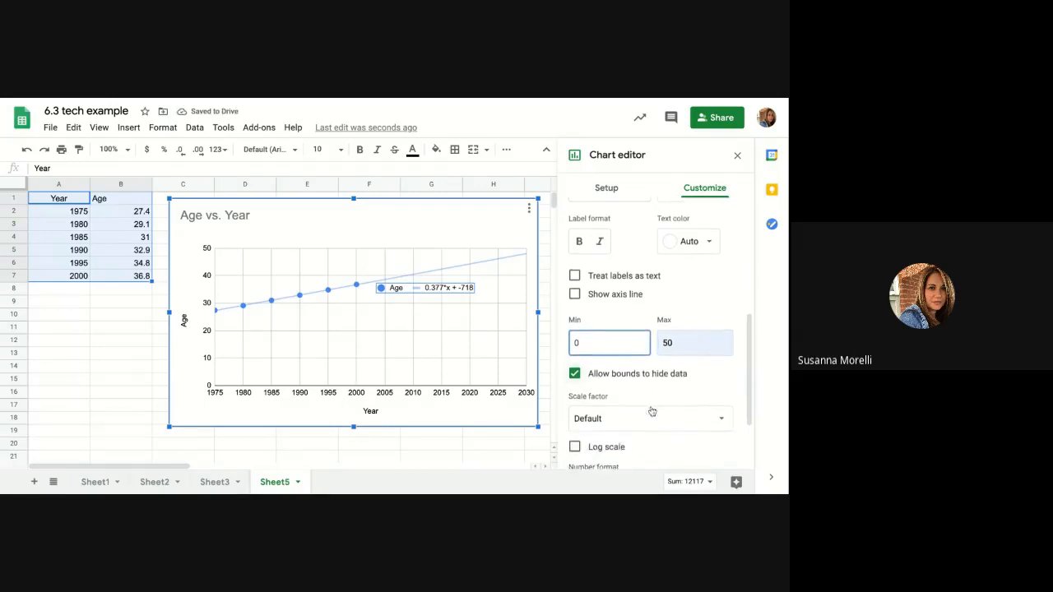
pyautogui.scroll(-2, 650, 415)
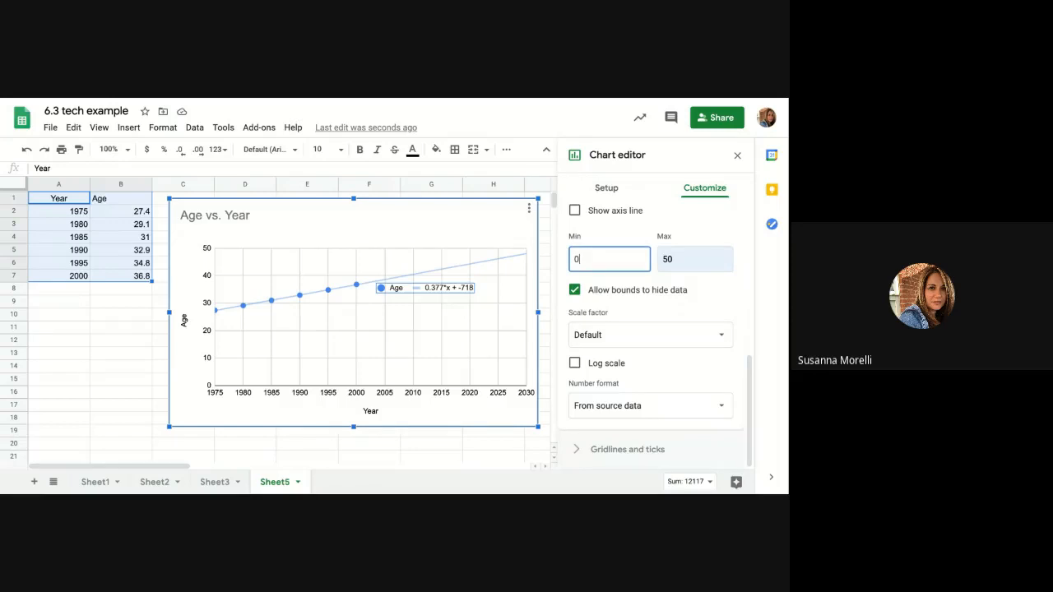
pyautogui.scroll(3, 658, 329)
pyautogui.click(614, 407)
pyautogui.click(627, 444)
pyautogui.scroll(-1, 658, 329)
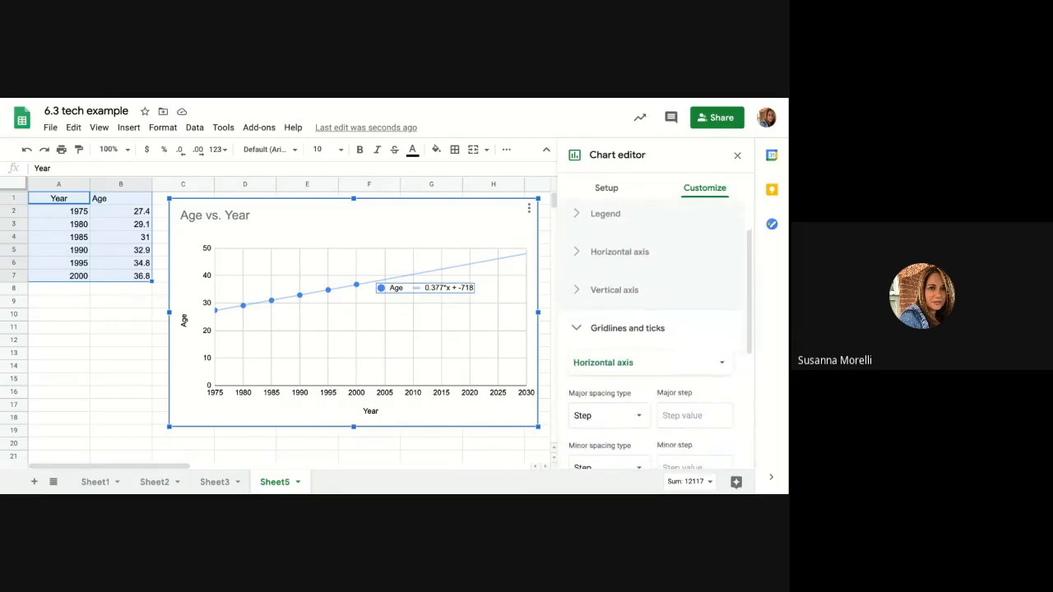
pyautogui.scroll(-2, 609, 466)
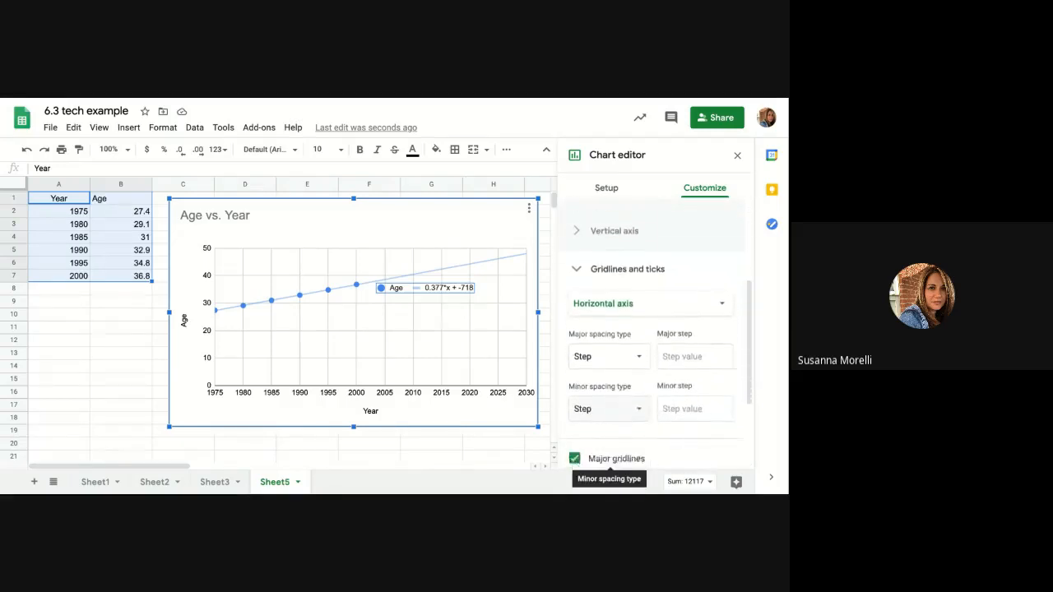
pyautogui.click(679, 334)
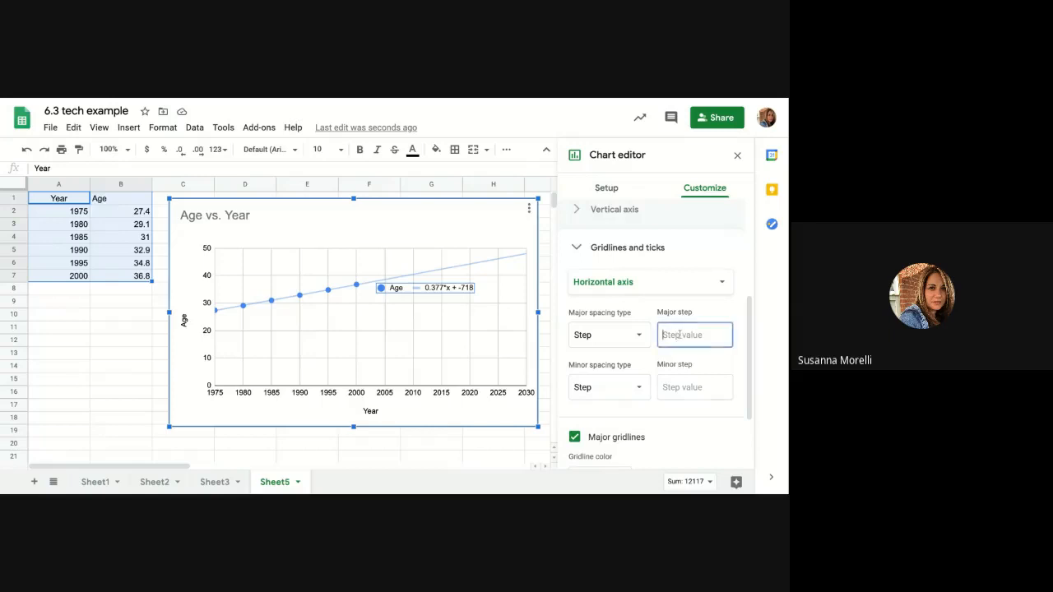
pyautogui.write('5')
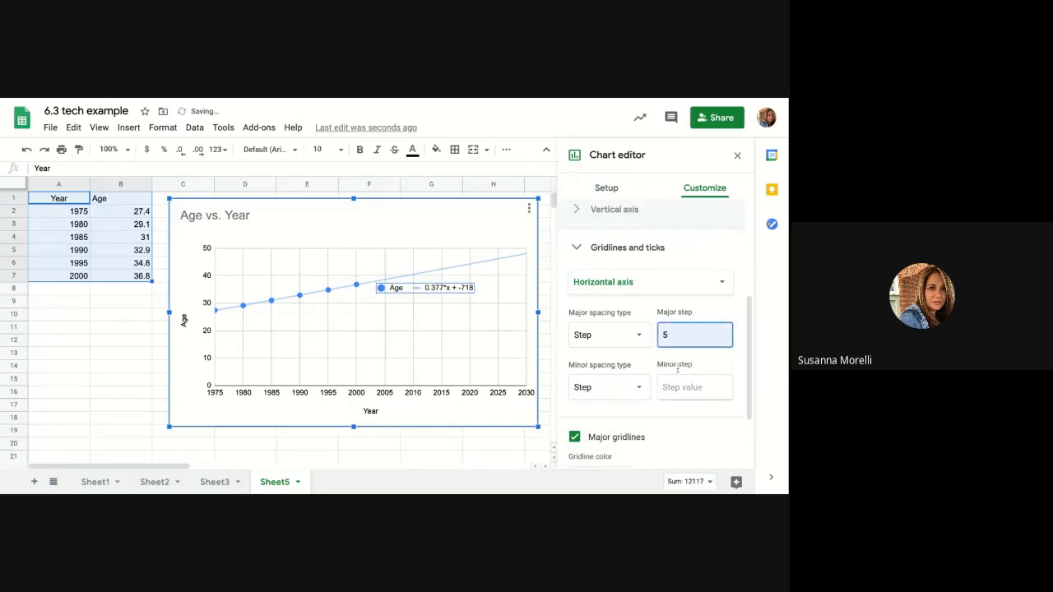
pyautogui.click(673, 386)
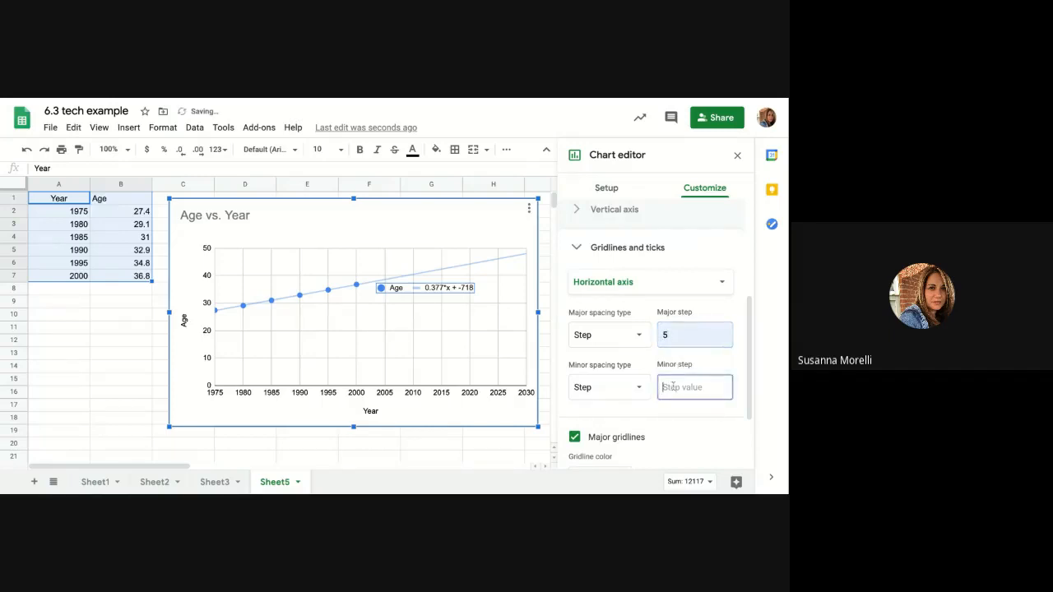
pyautogui.write('1')
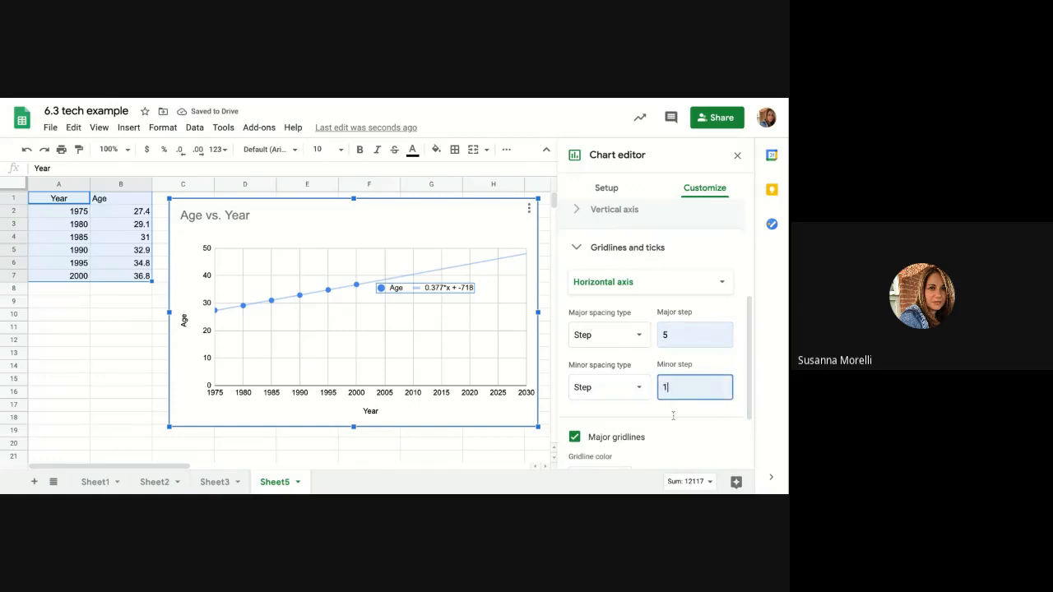
# Turn on both major and minor ticks for the chart's horizontal axis
pyautogui.scroll(-2, 673, 417)
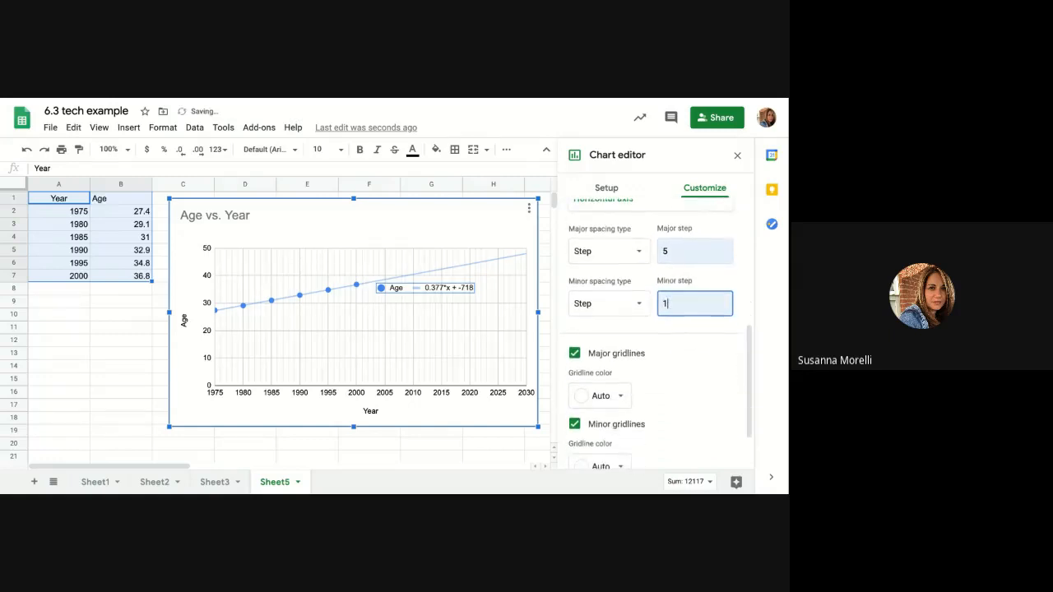
pyautogui.scroll(-1, 656, 334)
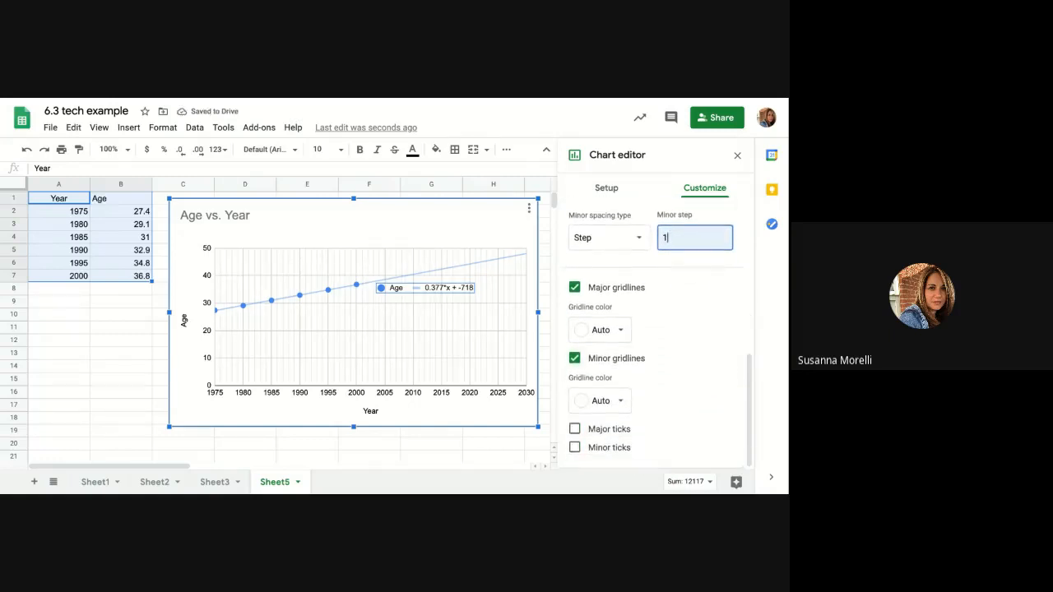
pyautogui.click(616, 431)
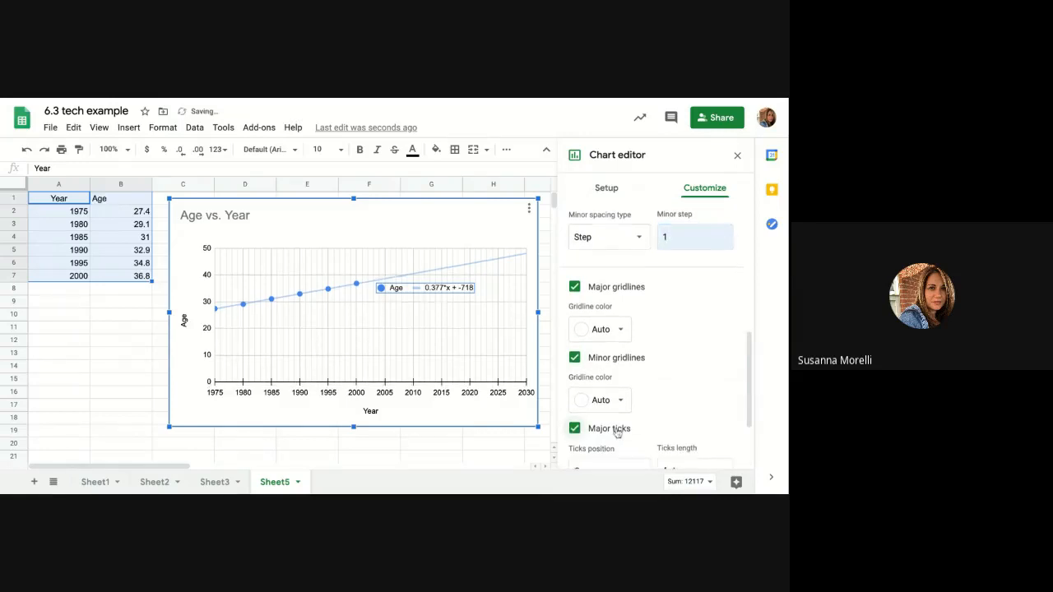
pyautogui.scroll(-2, 618, 433)
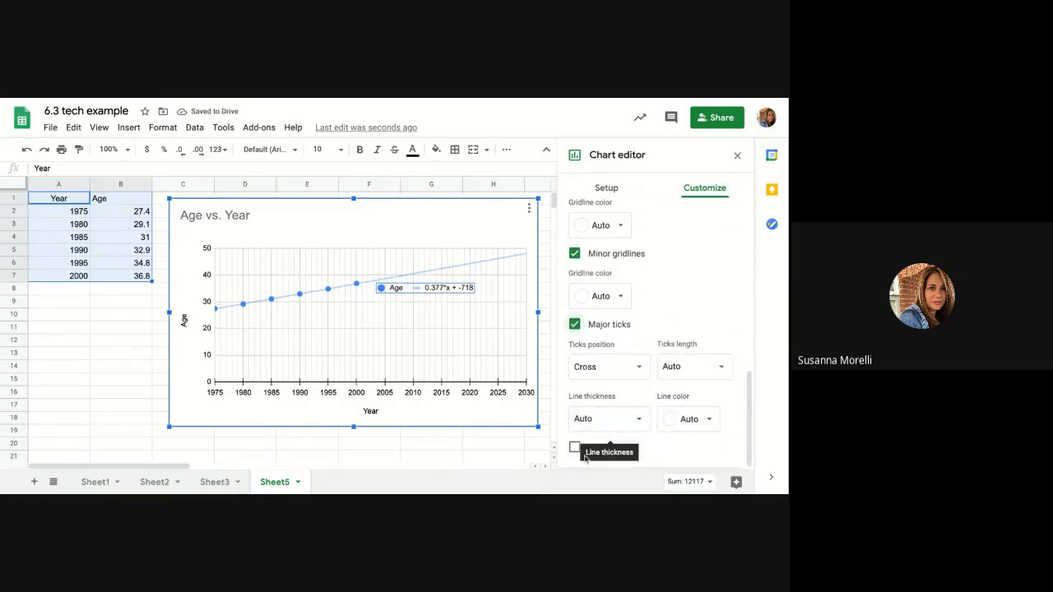
pyautogui.click(614, 449)
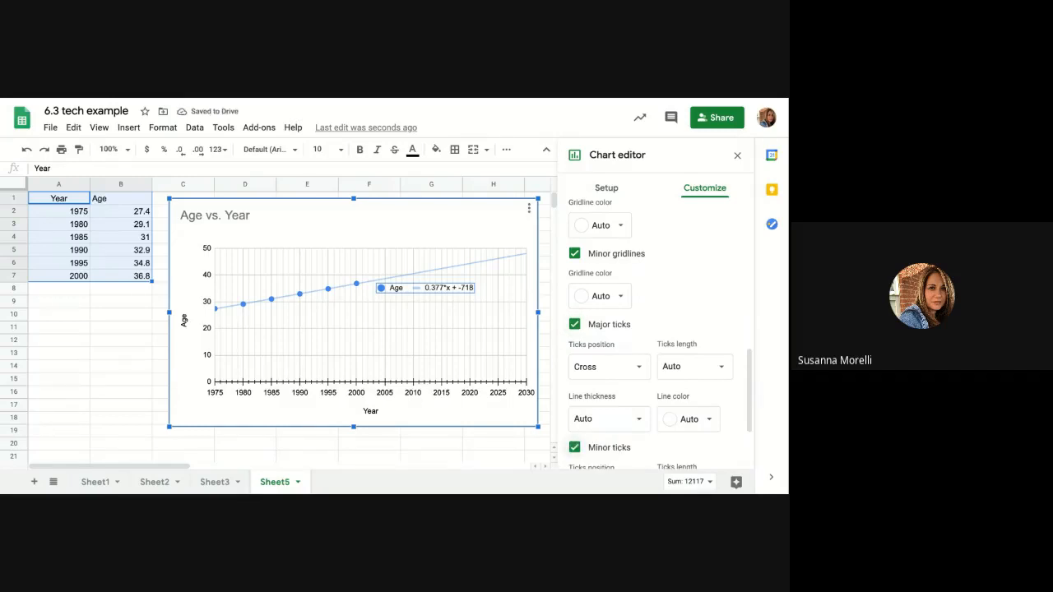
pyautogui.scroll(-2, 609, 445)
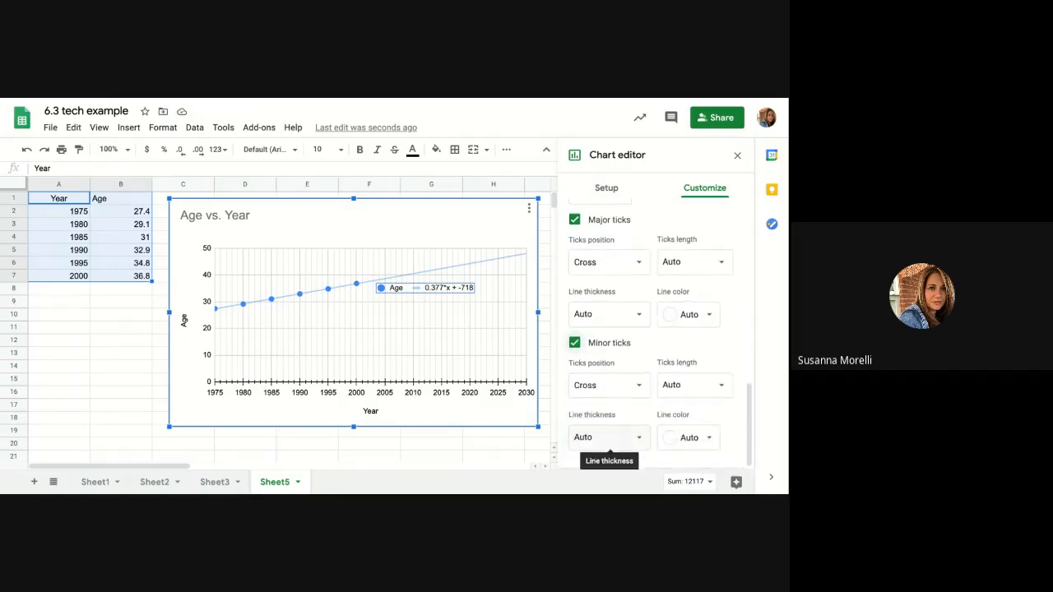
# Set the minor gridline count of the chart's vertical axis to 5
pyautogui.scroll(5, 610, 448)
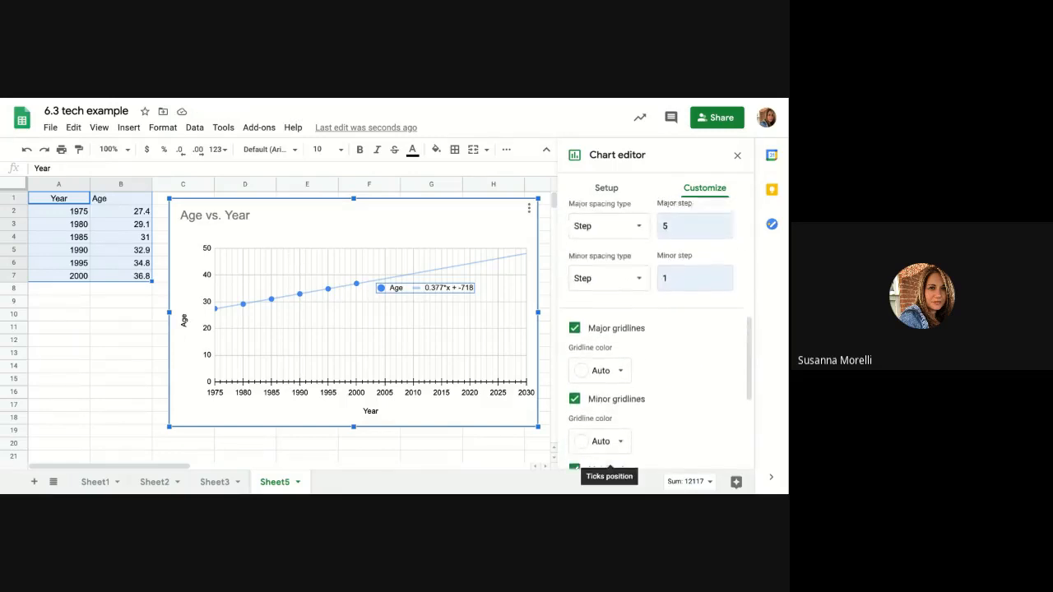
pyautogui.scroll(3, 610, 461)
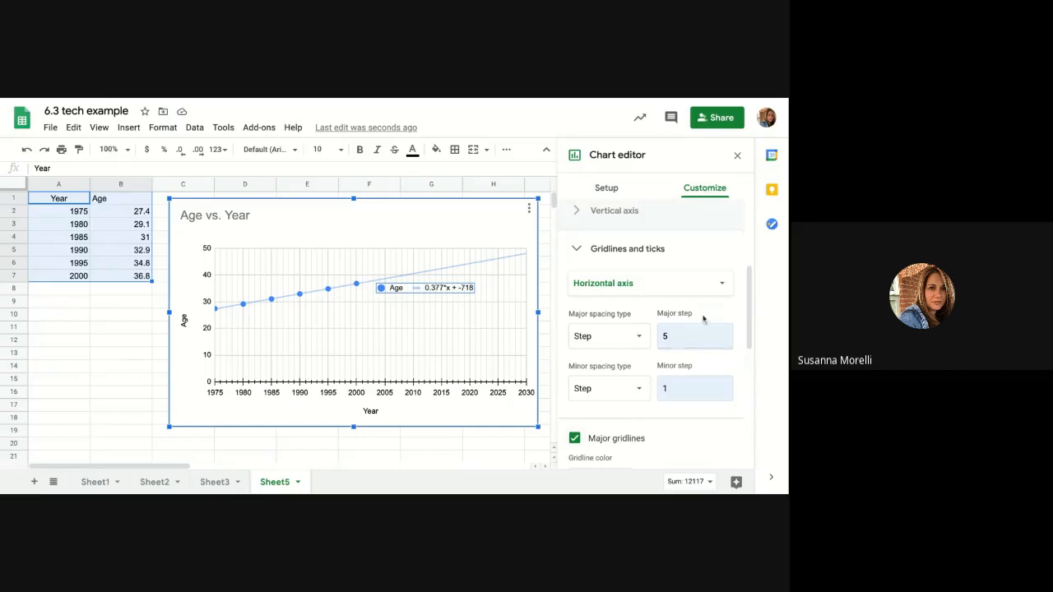
pyautogui.click(712, 285)
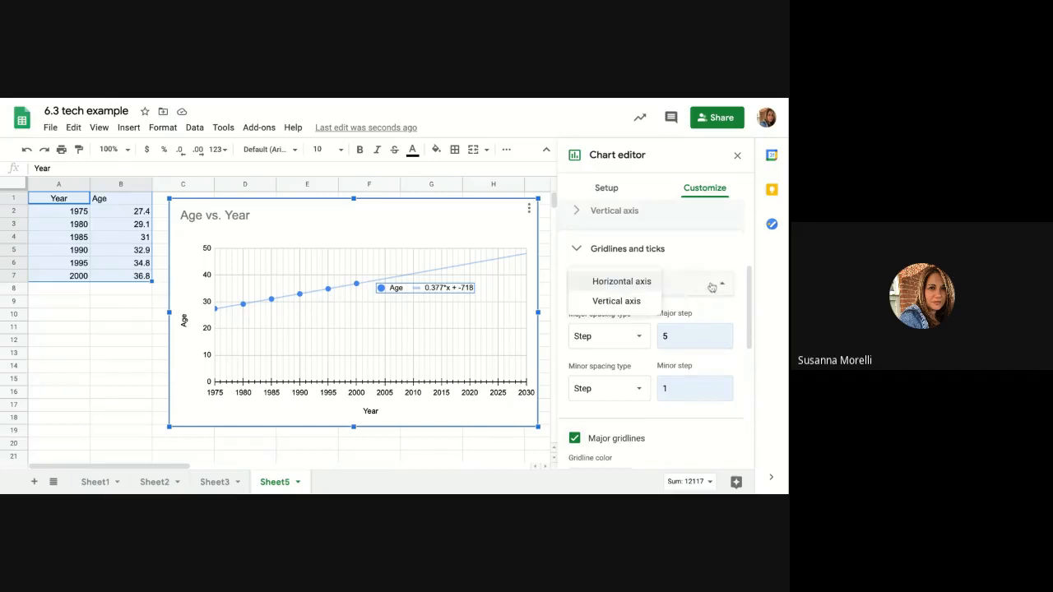
pyautogui.click(620, 303)
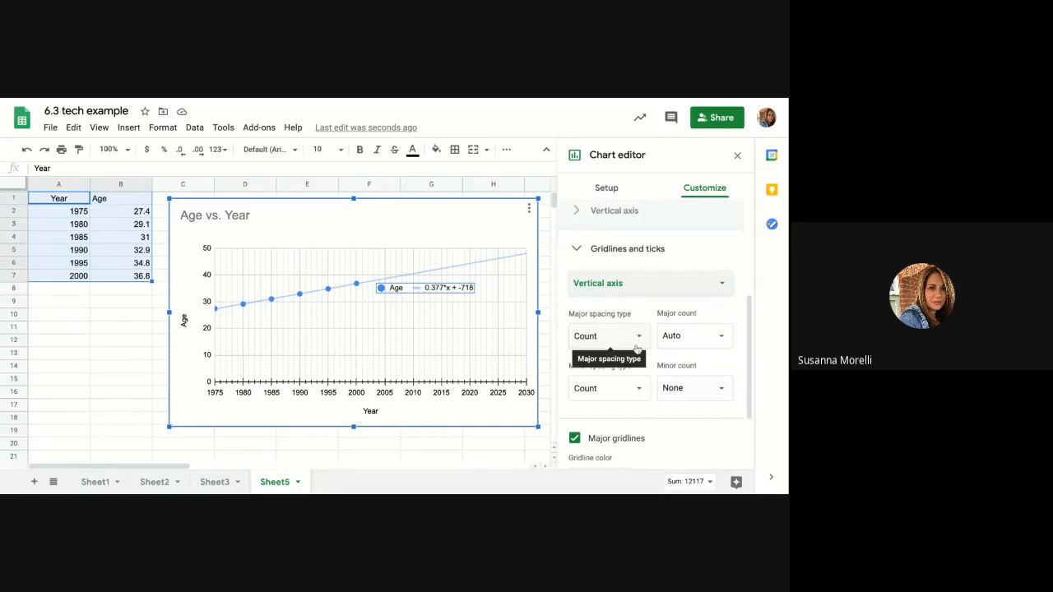
pyautogui.scroll(-1, 636, 342)
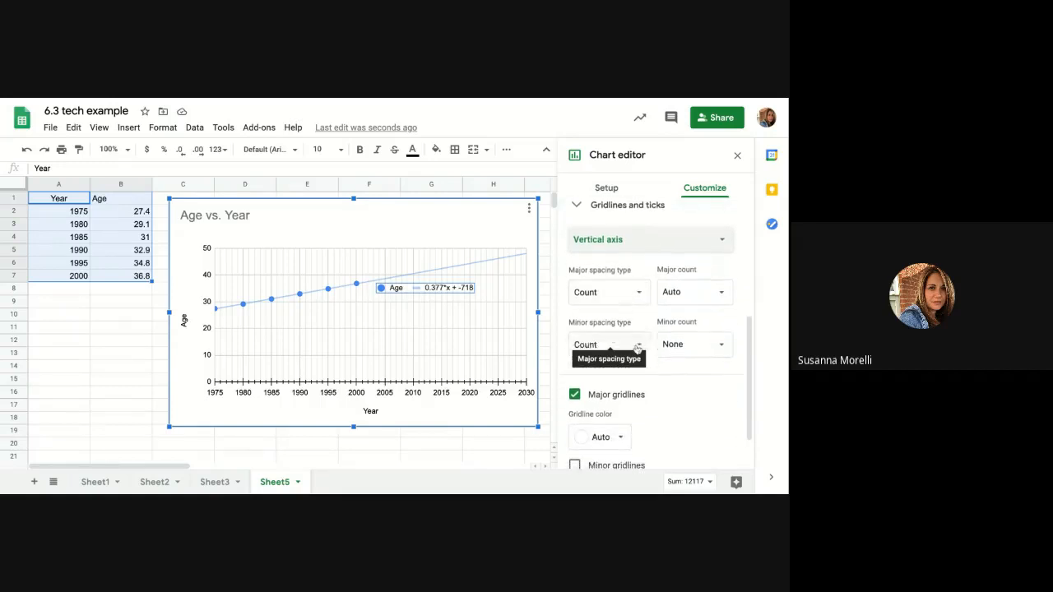
pyautogui.click(723, 349)
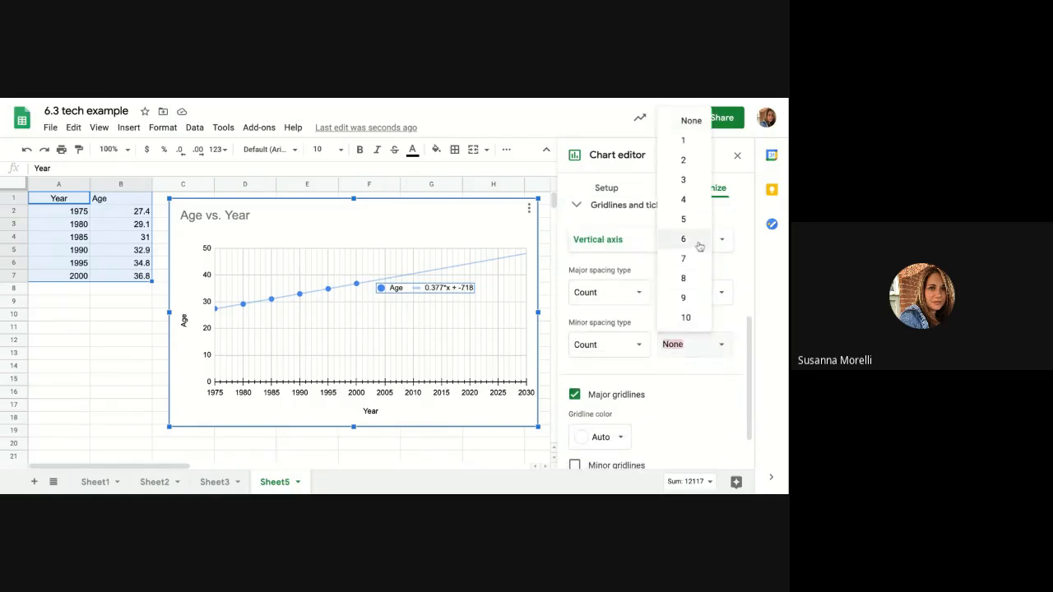
pyautogui.click(684, 220)
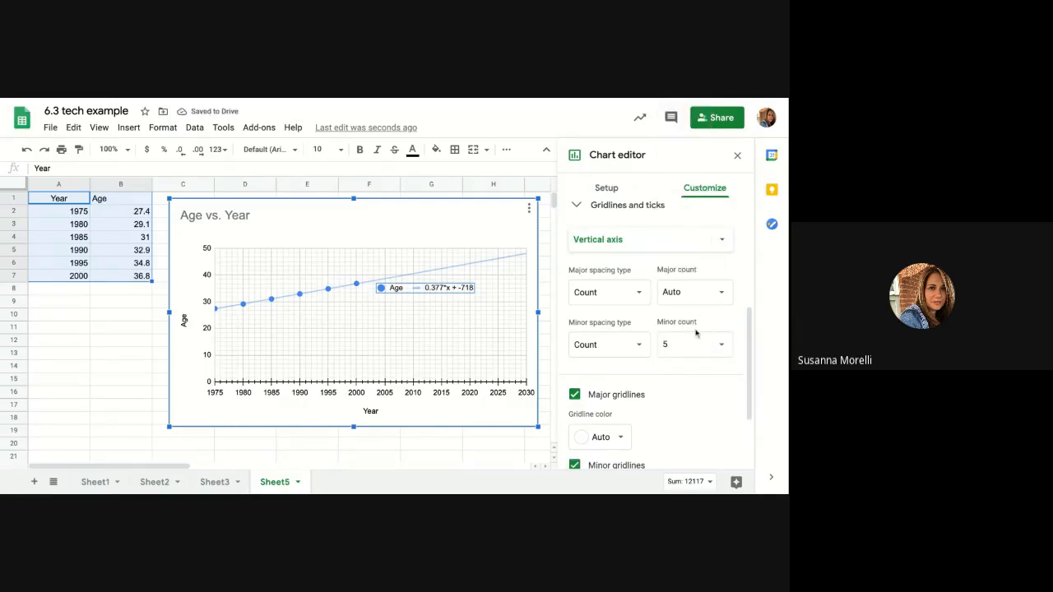
# Turn on major and minor ticks for the chart's vertical axis and close the chart editor
pyautogui.scroll(-3, 694, 380)
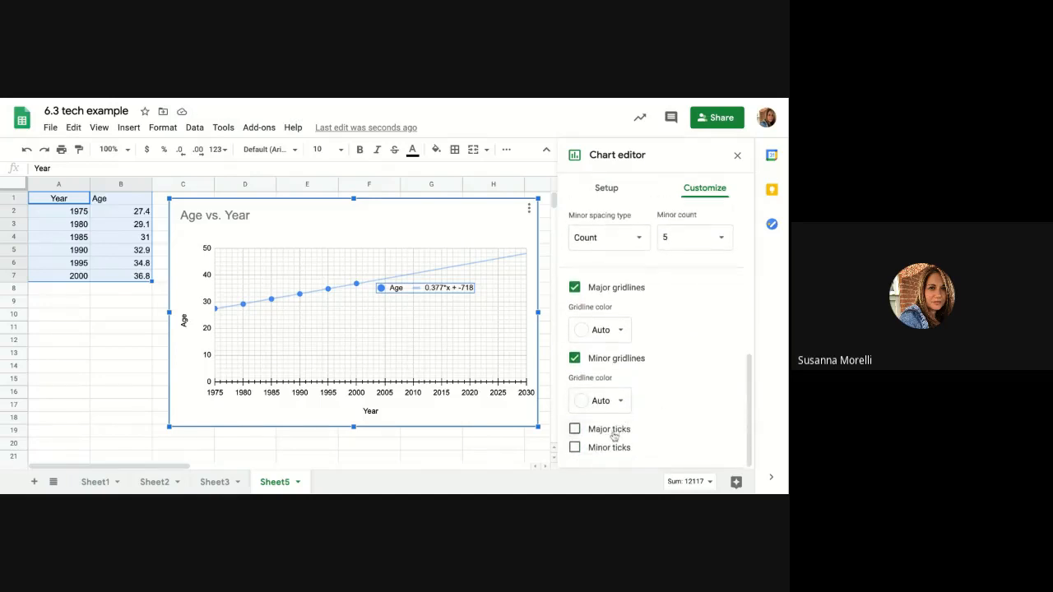
pyautogui.click(613, 433)
pyautogui.scroll(-3, 612, 440)
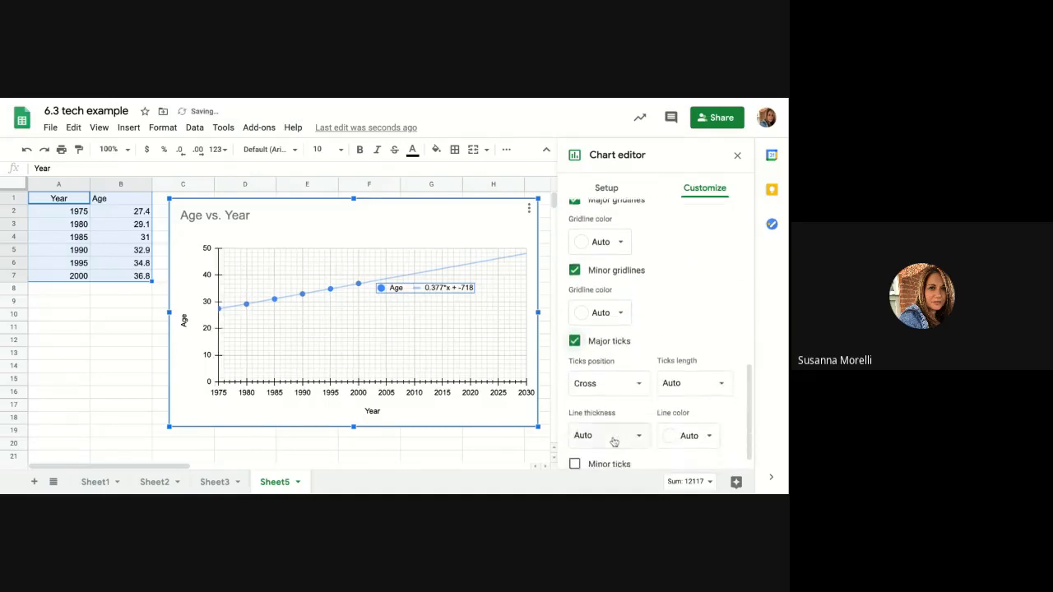
pyautogui.click(591, 452)
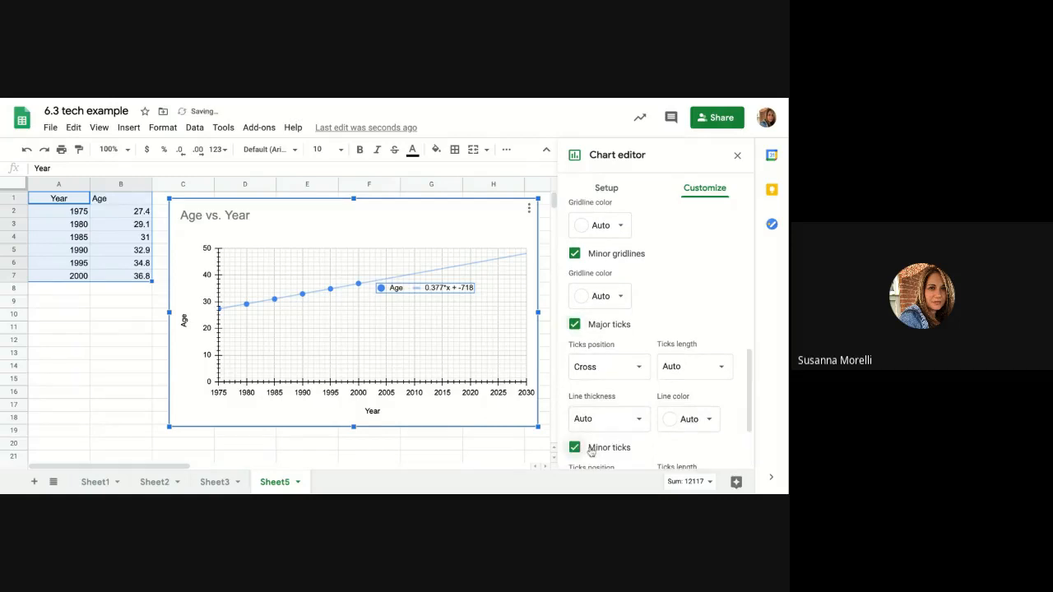
pyautogui.click(464, 444)
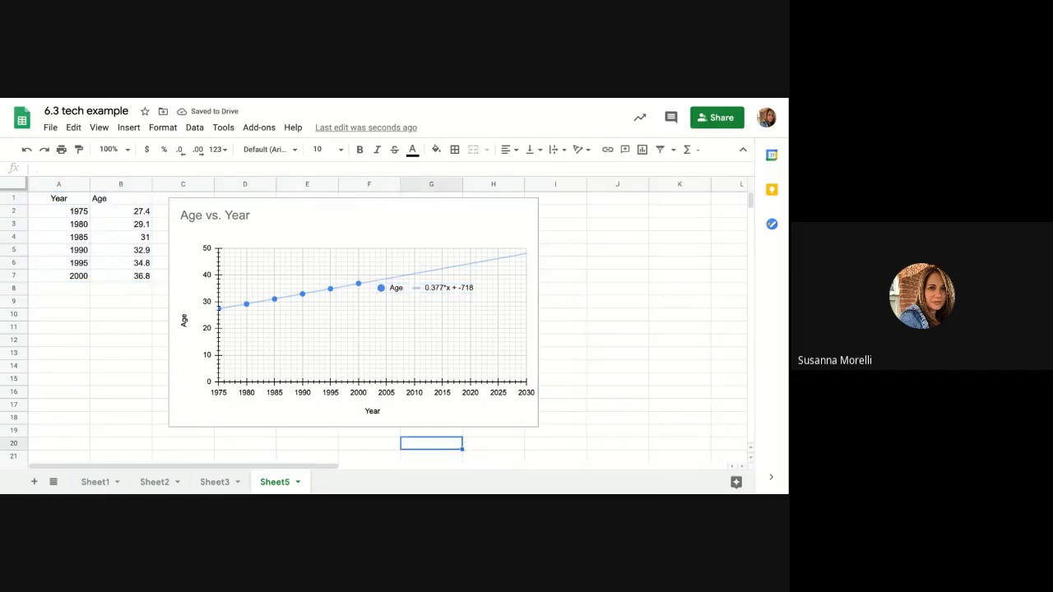